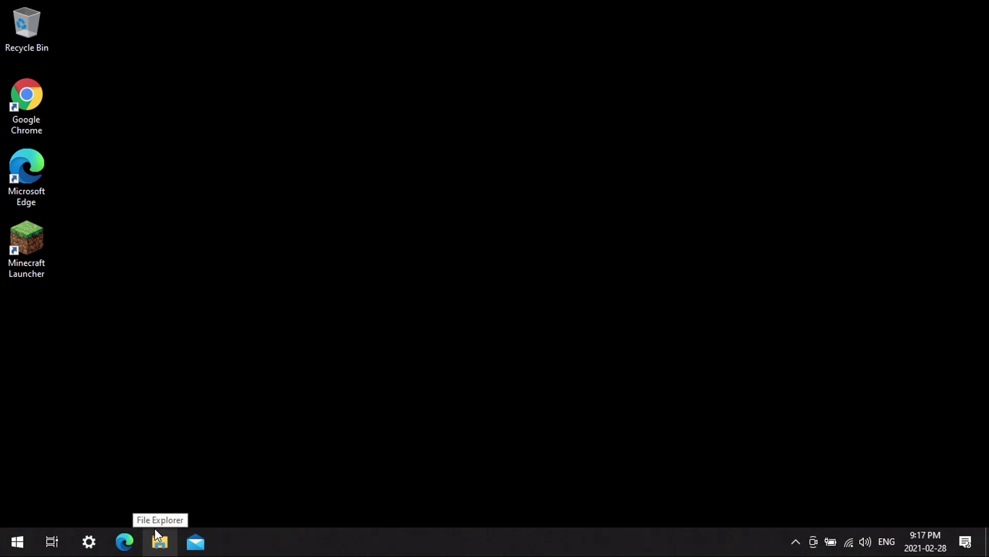
- Launch the Run app from a Start search for 'run' and submit %appdata%
key(Tab)
key(super+r)
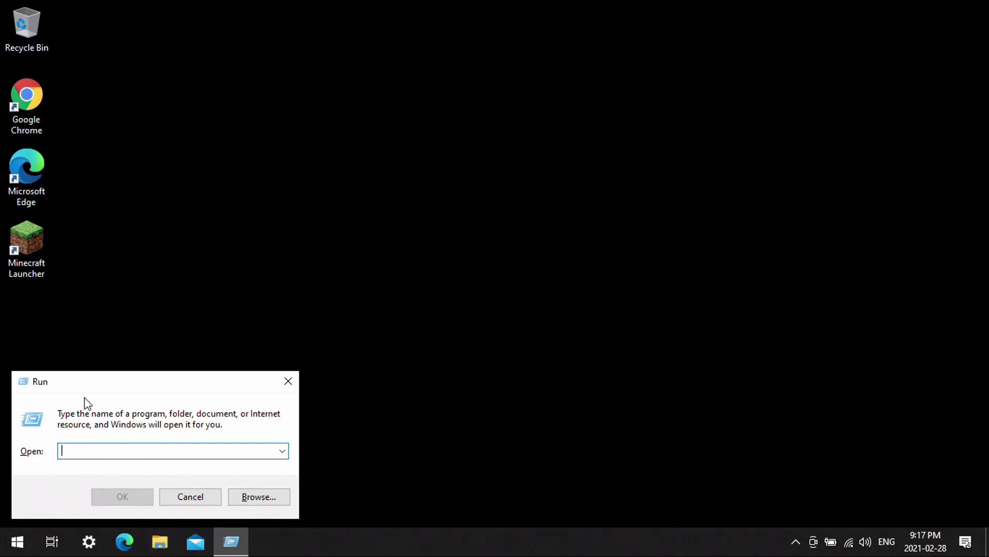
click(294, 383)
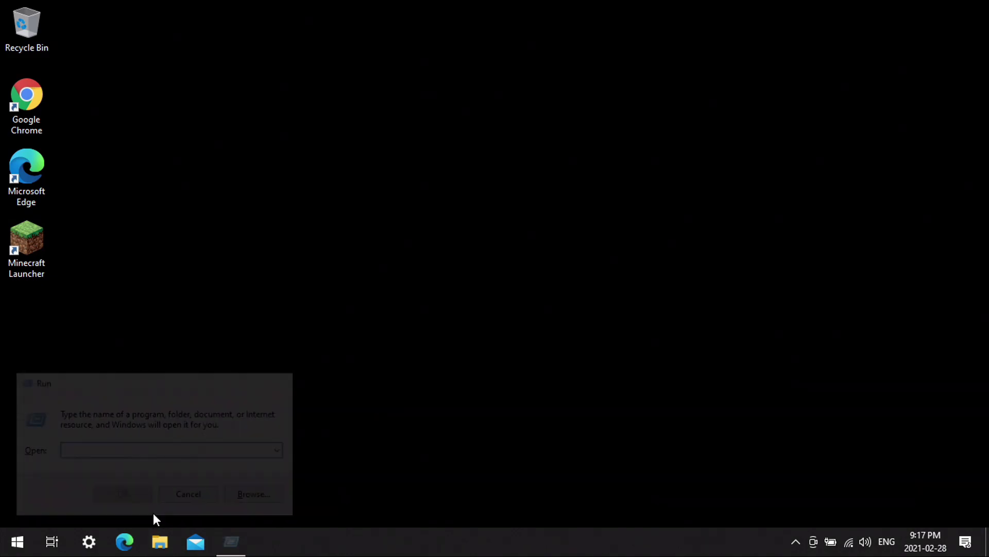
click(23, 547)
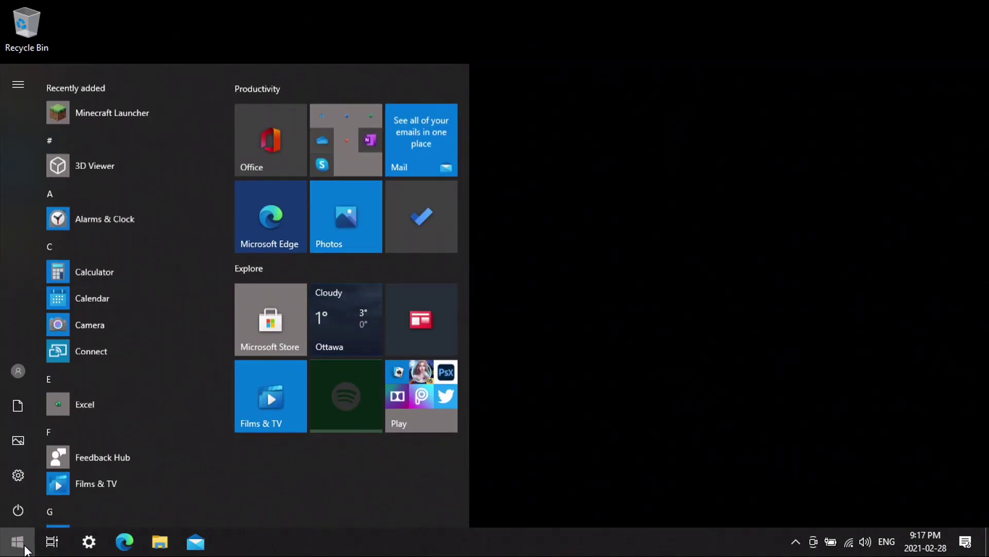
click(56, 469)
text(run)
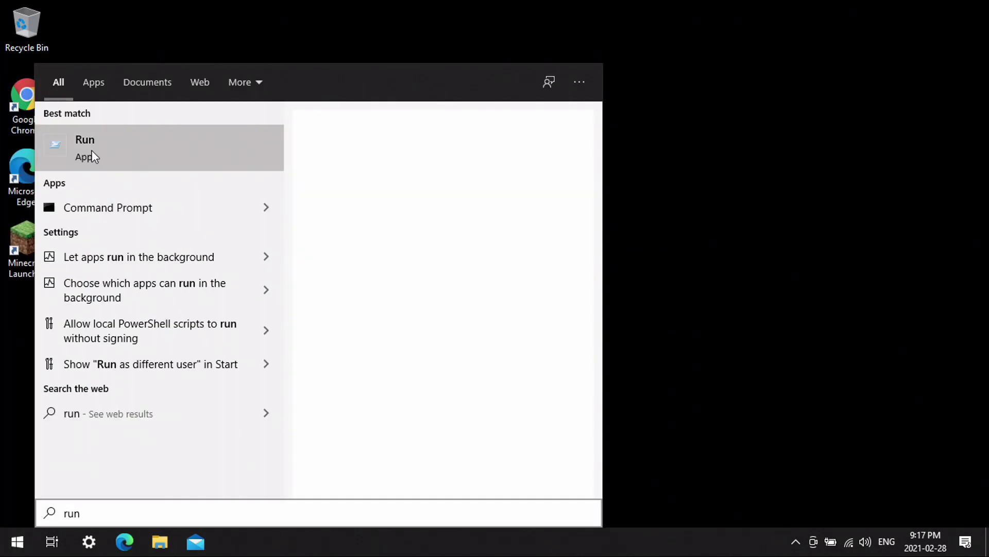
click(91, 155)
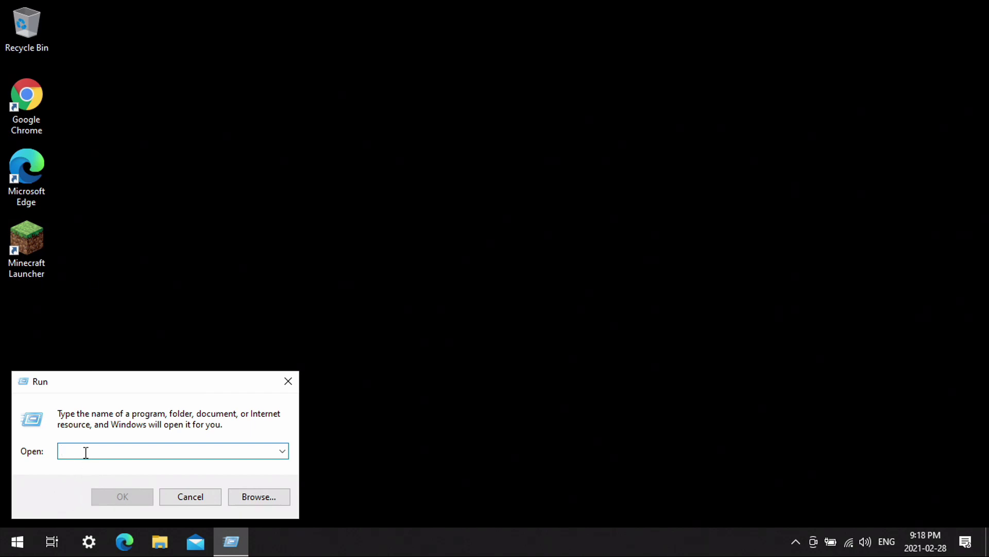
text(%appdata%)
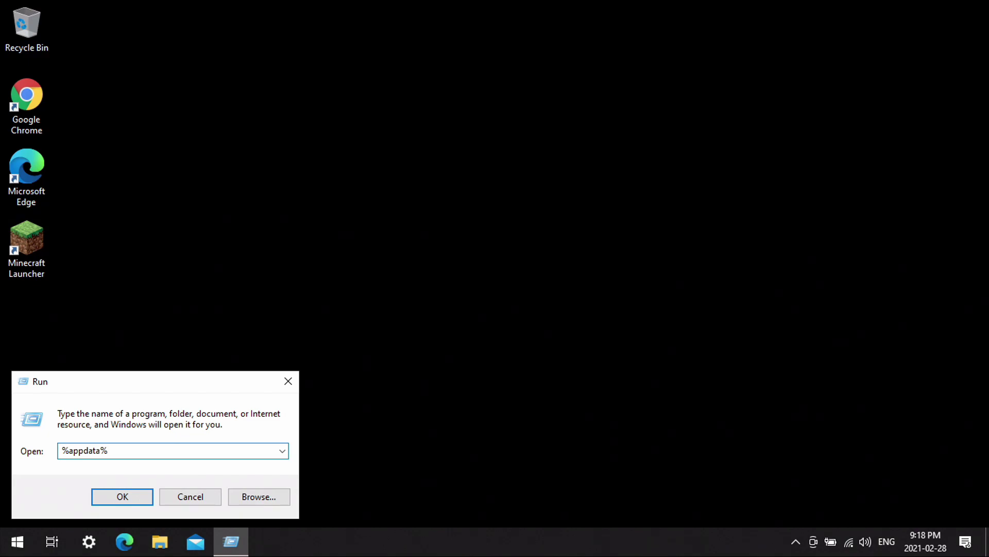
key(Return)
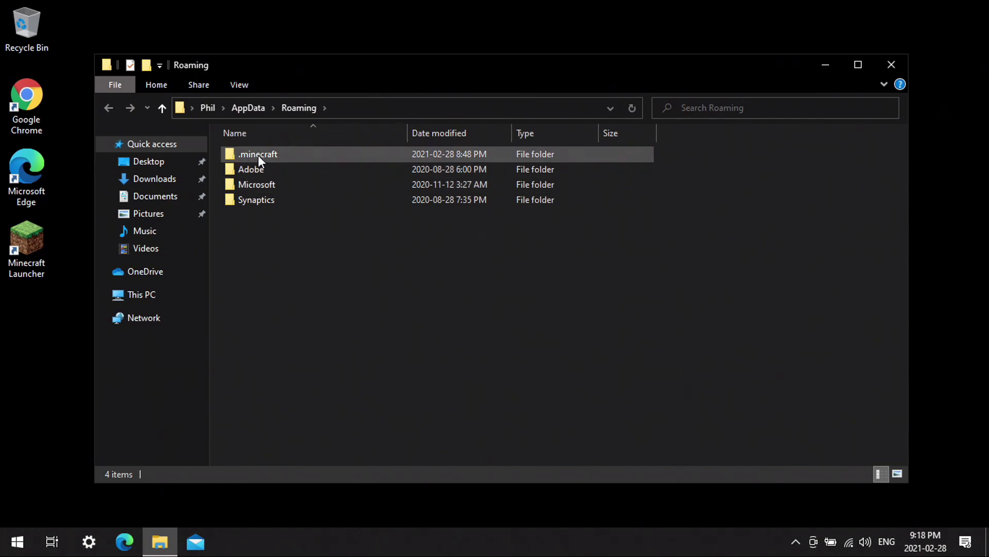
- Copy the saves folder inside .minecraft onto the desktop, then close the Explorer window
double_click(271, 155)
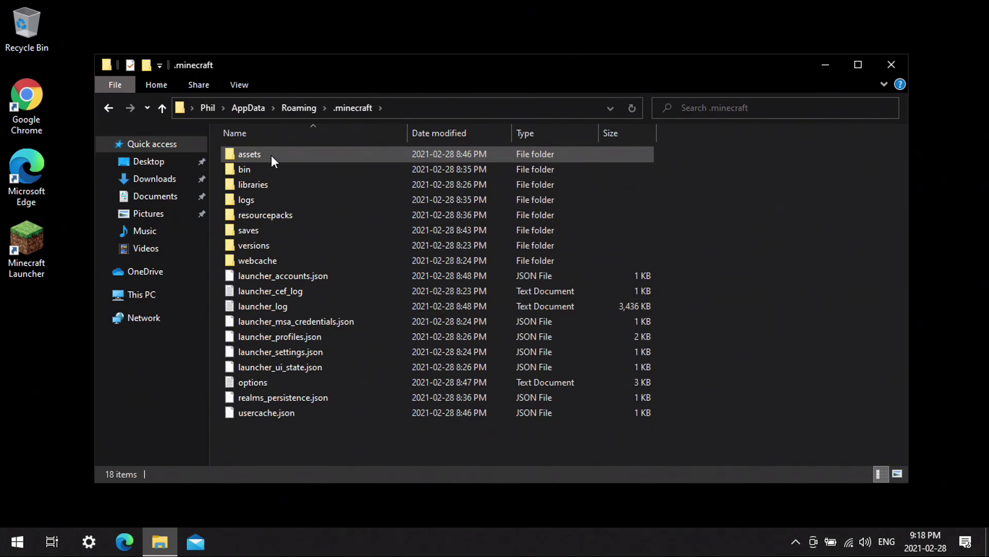
click(255, 233)
right_click(255, 233)
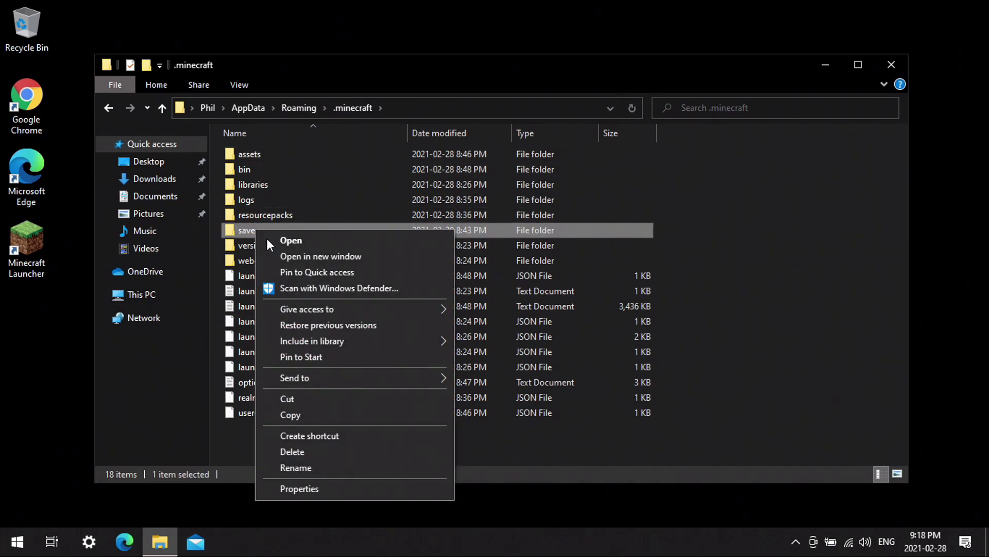
click(310, 413)
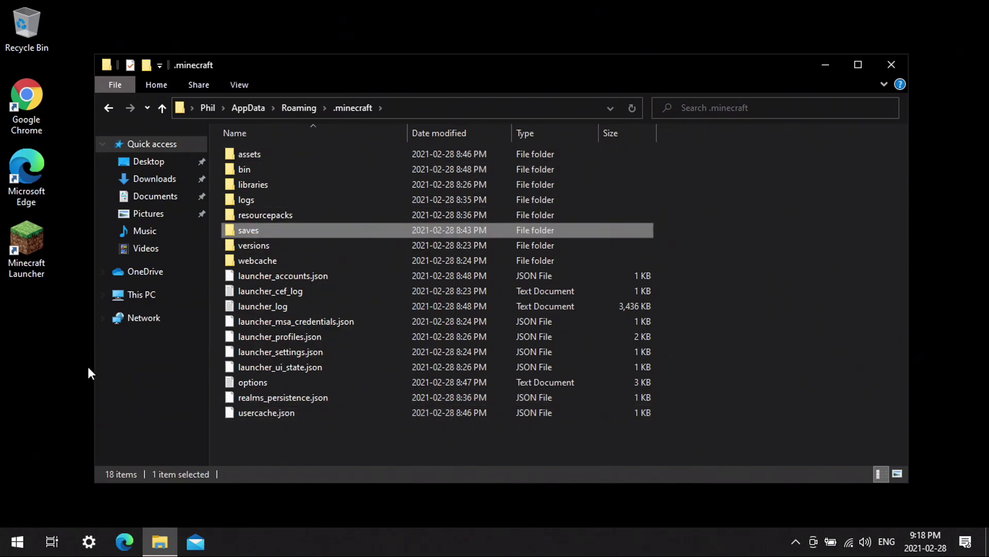
right_click(39, 342)
click(89, 410)
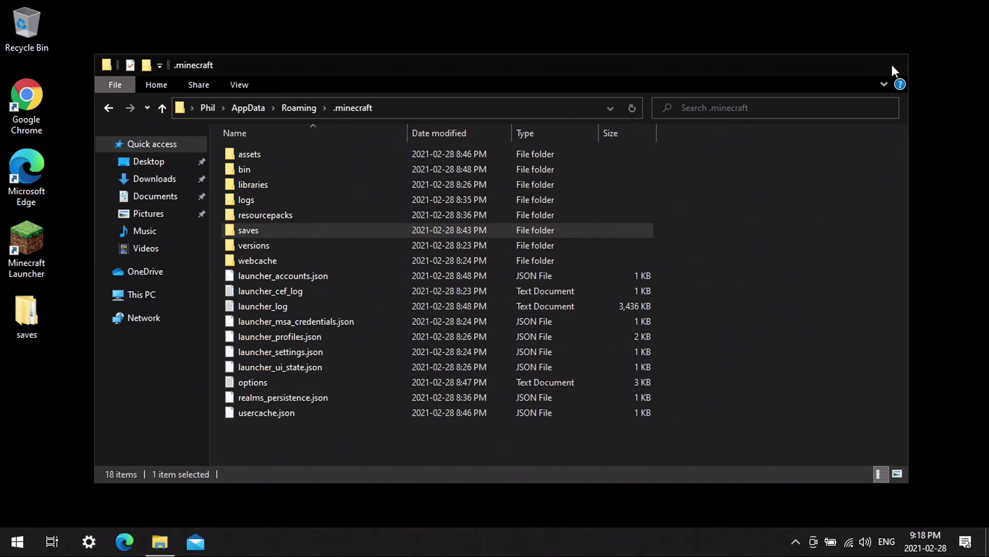
click(892, 64)
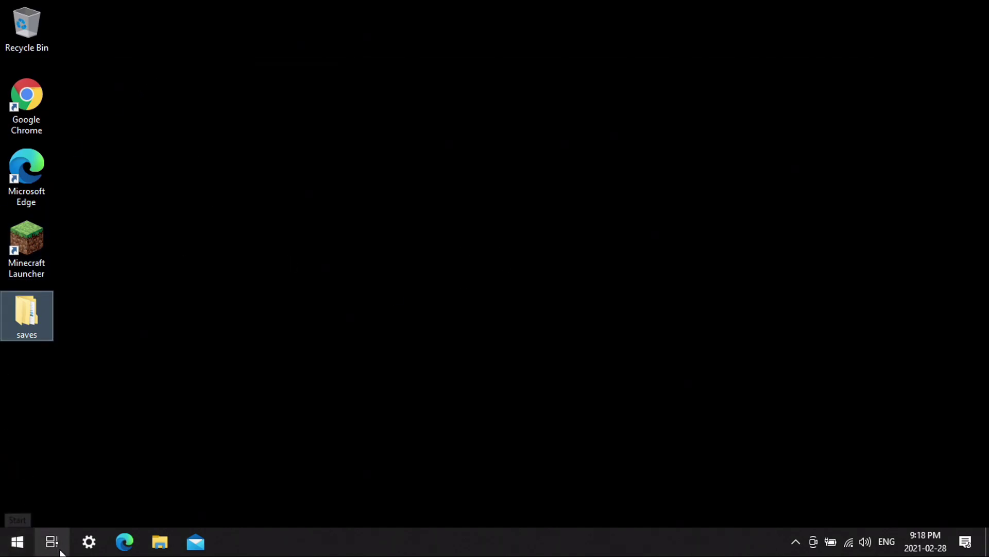
- Open Settings > Apps and expand the Minecraft Launcher entry
click(90, 541)
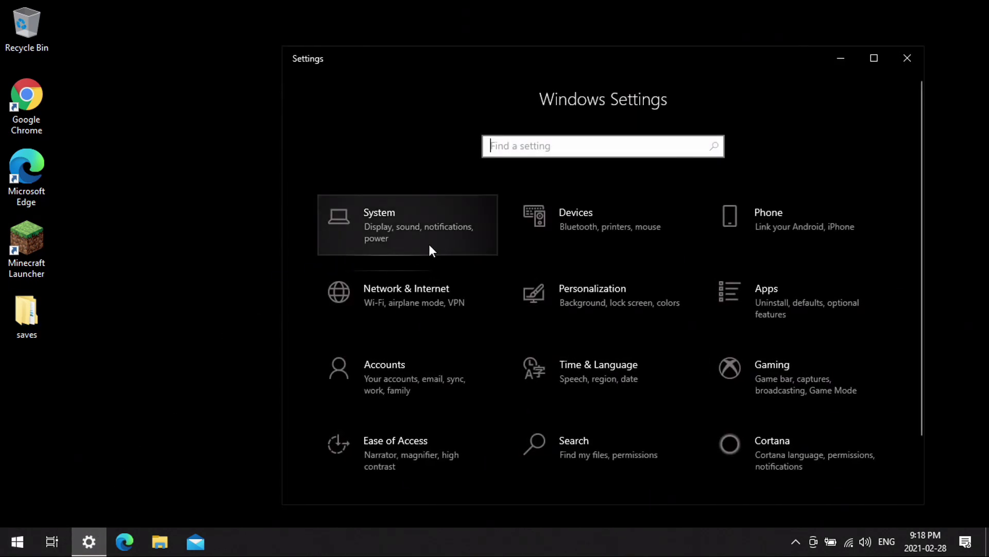
click(773, 311)
scroll(581, 272, down, 7)
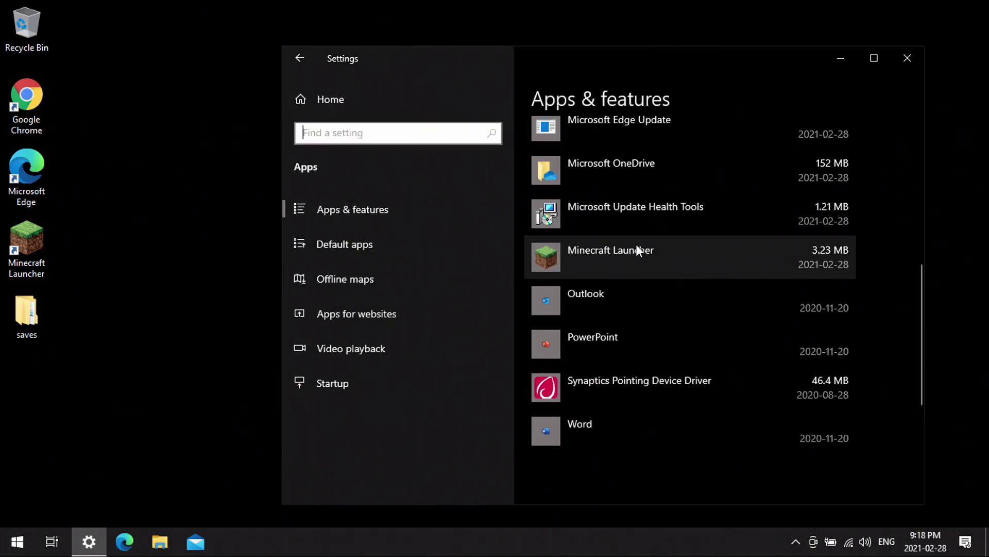
click(664, 252)
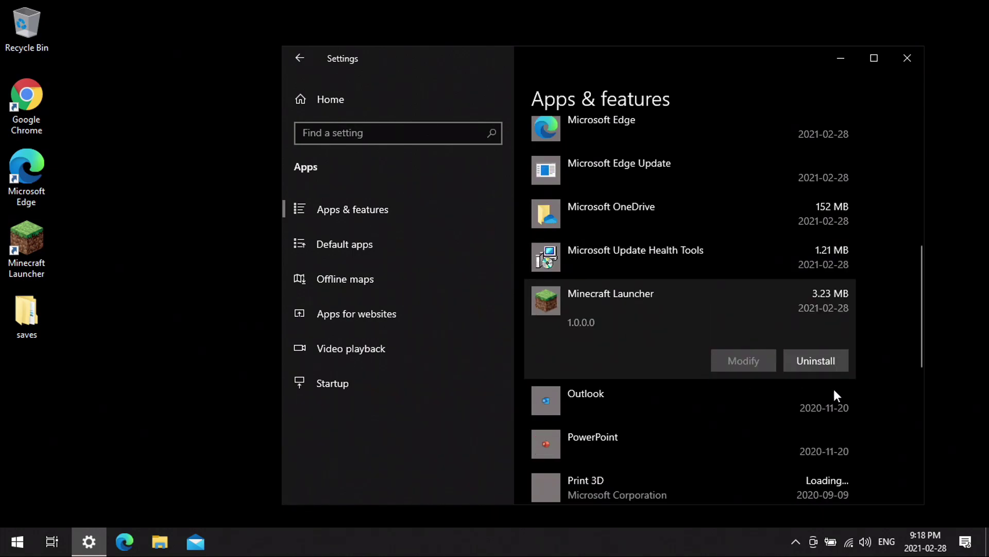
- Choose Uninstall on Minecraft Launcher in the Start menu
click(10, 547)
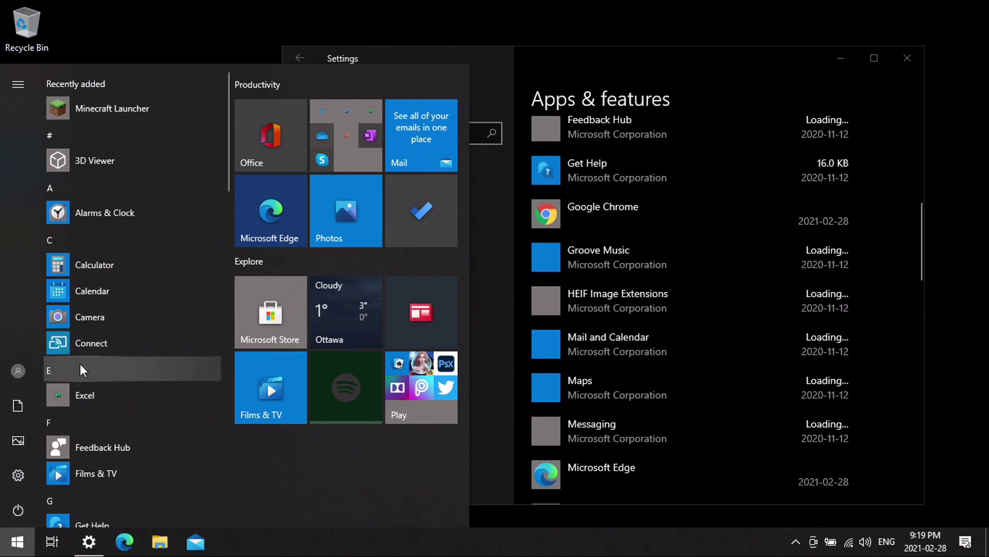
scroll(118, 204, down, 1)
scroll(116, 163, up, 1)
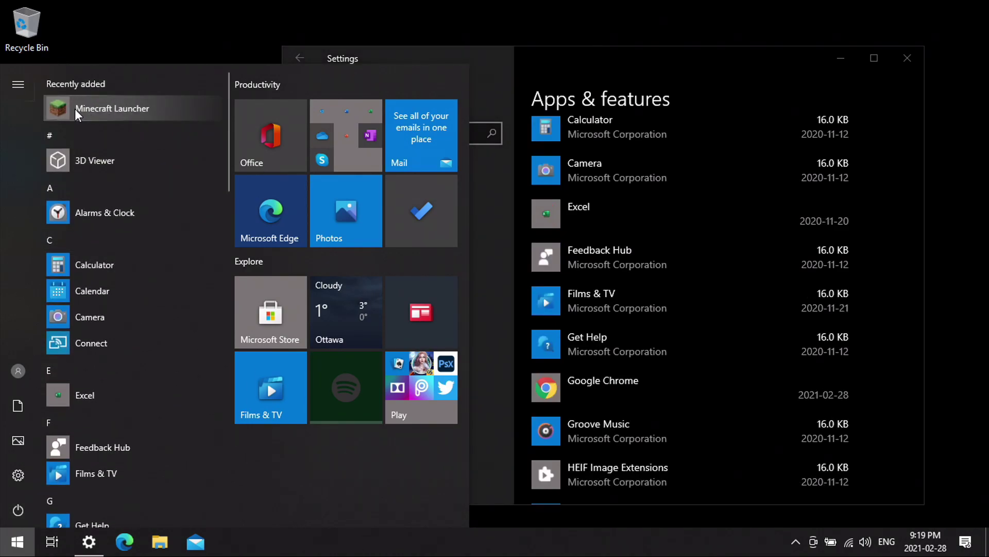
right_click(75, 109)
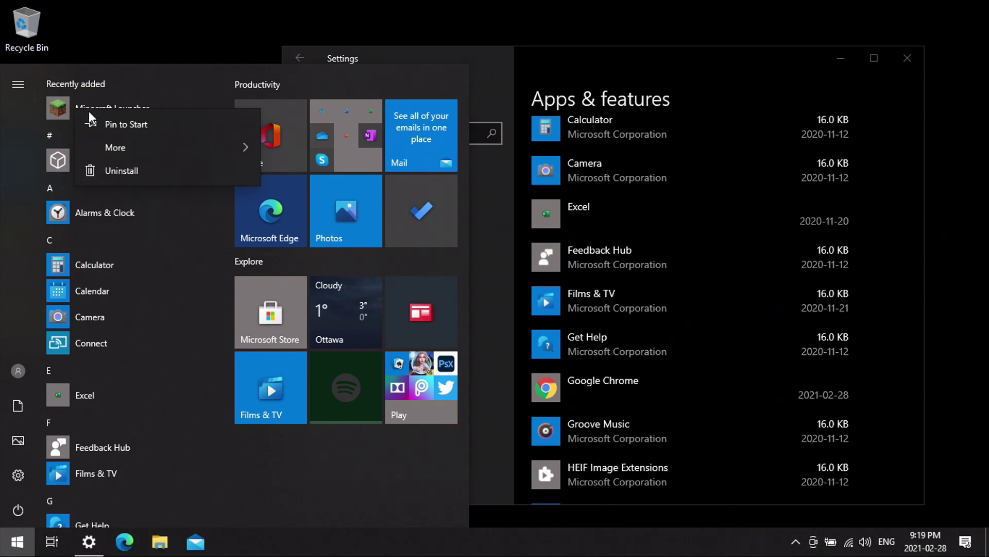
click(132, 174)
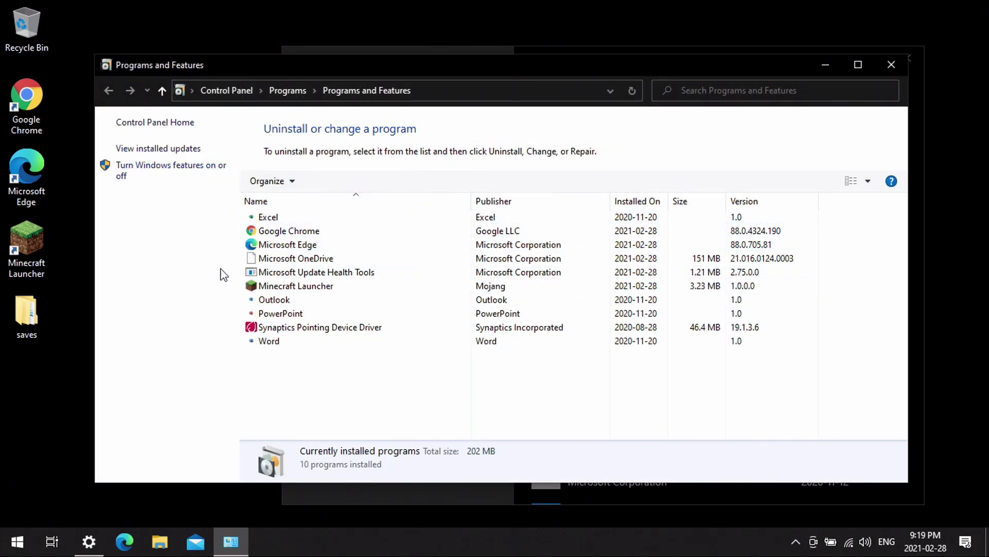
- Close Programs and Features and reposition Settings to find Minecraft Launcher in Apps & features
click(303, 288)
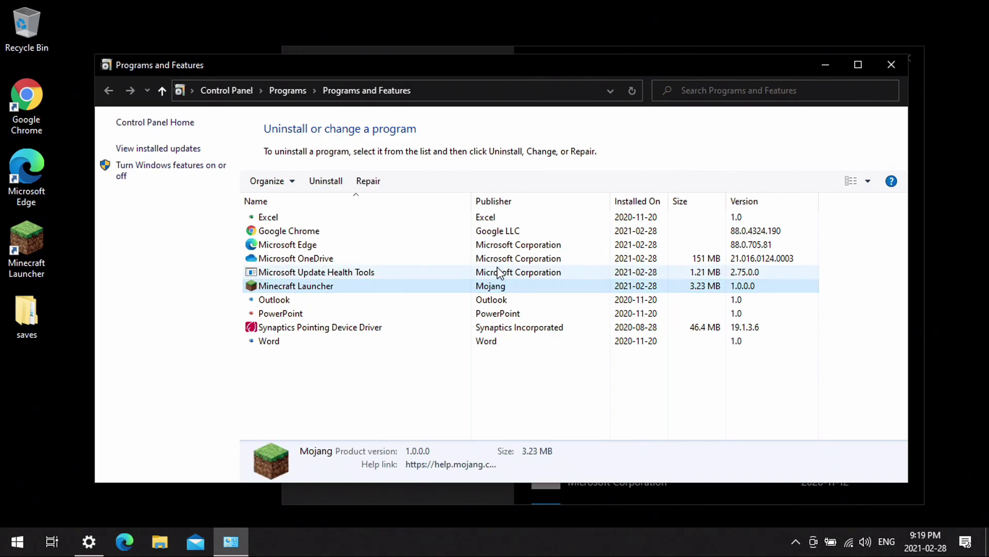
click(890, 67)
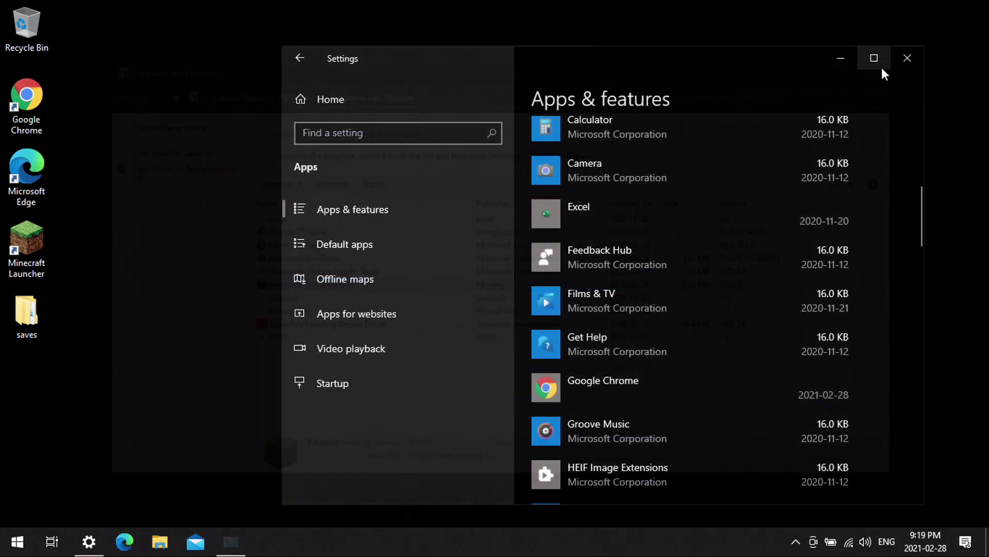
drag(555, 59, 444, 33)
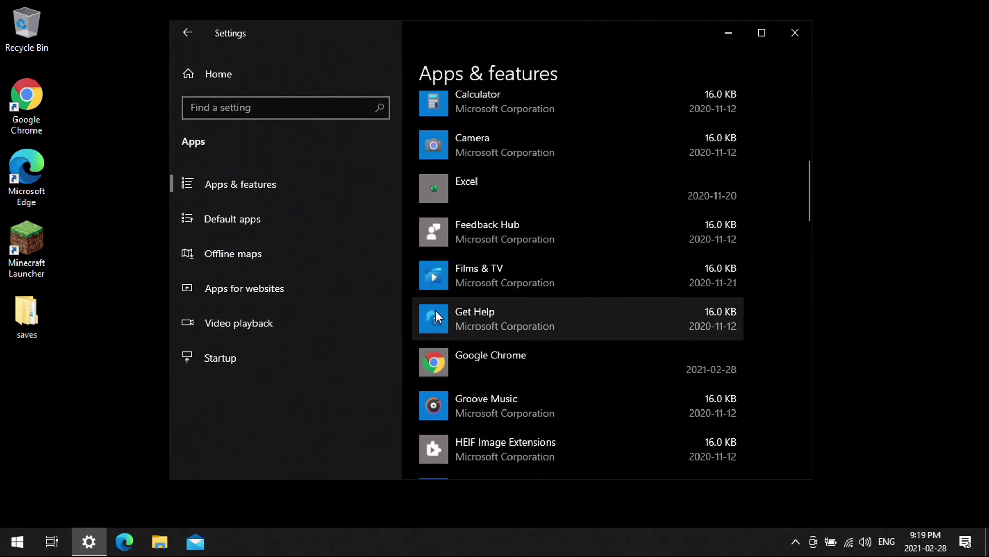
scroll(457, 285, down, 3)
scroll(456, 279, down, 5)
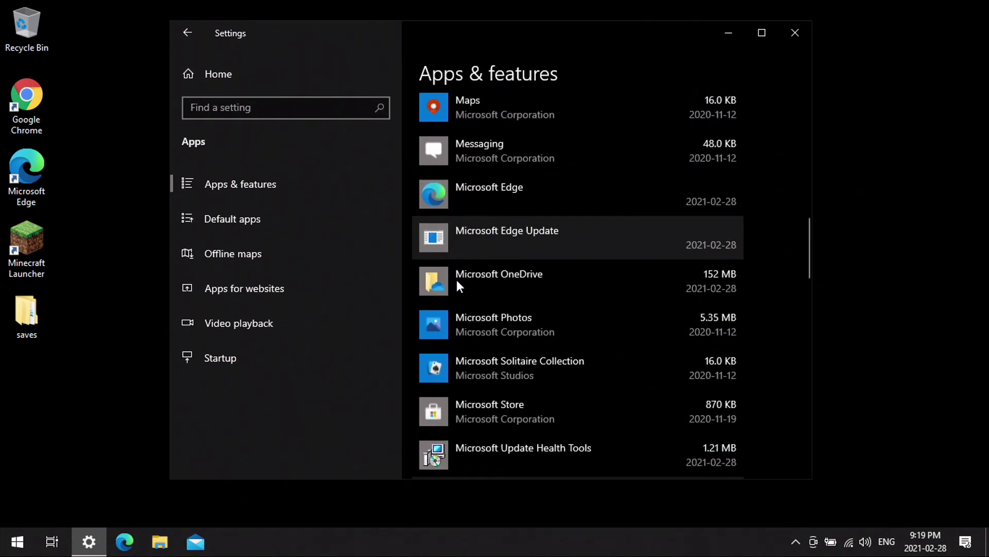
scroll(457, 279, up, 2)
scroll(456, 280, down, 5)
- Uninstall Minecraft Launcher from Apps & features, confirming the flyout and the UAC prompt
click(464, 307)
click(704, 369)
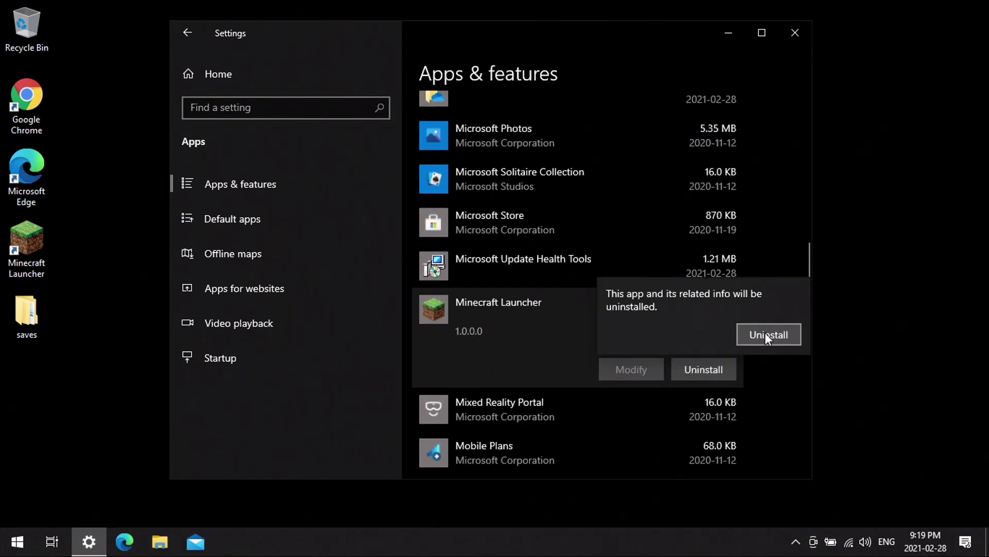
click(765, 335)
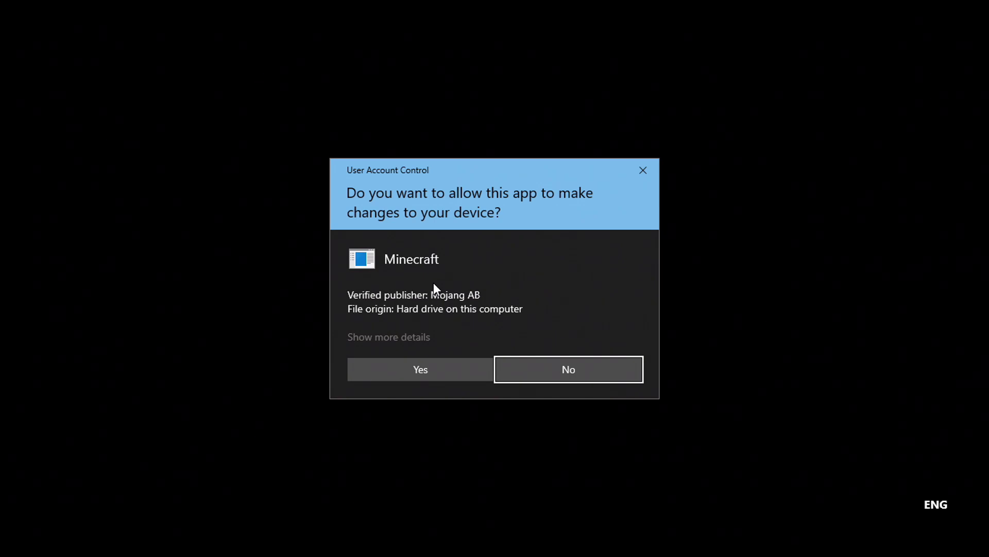
click(407, 367)
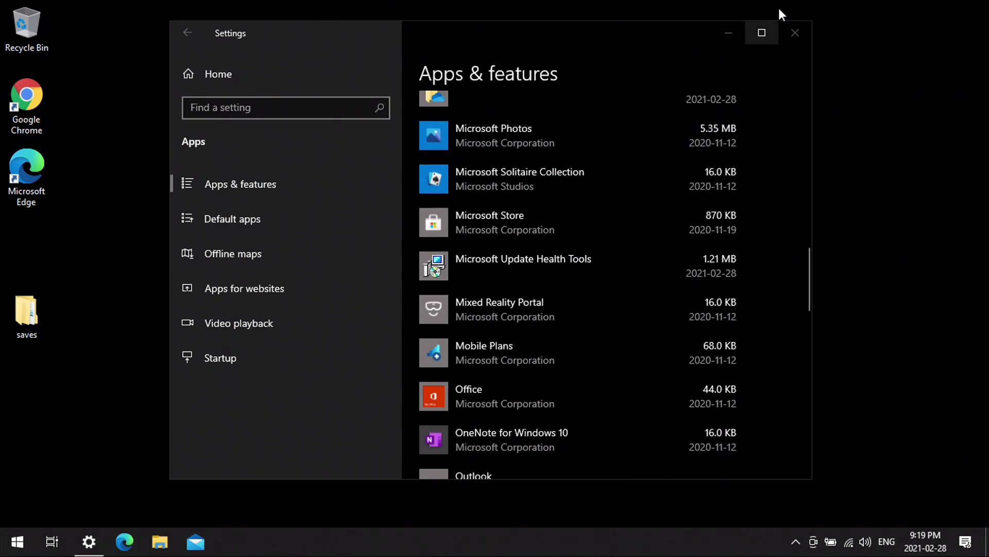
- Close the Settings window and refresh the desktop
click(795, 34)
right_click(479, 163)
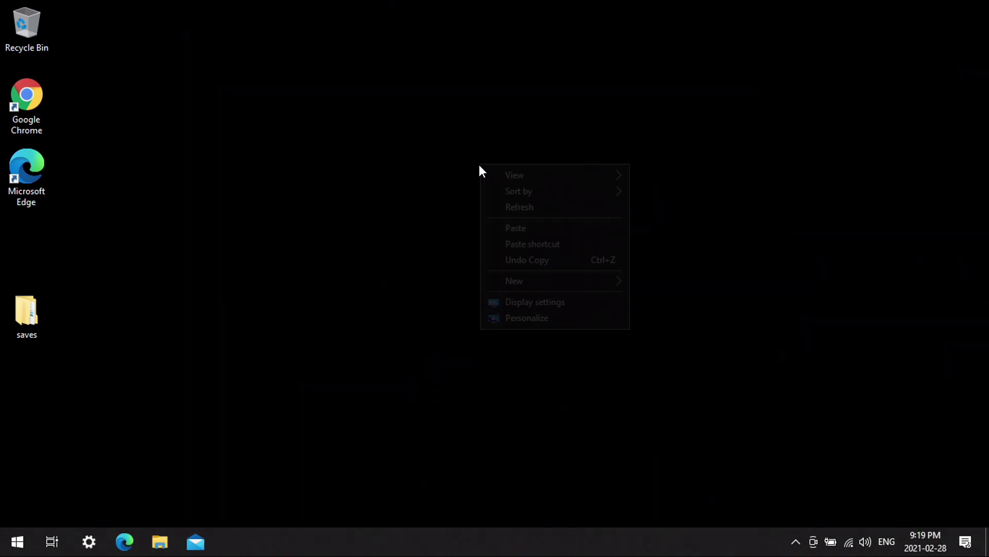
click(508, 206)
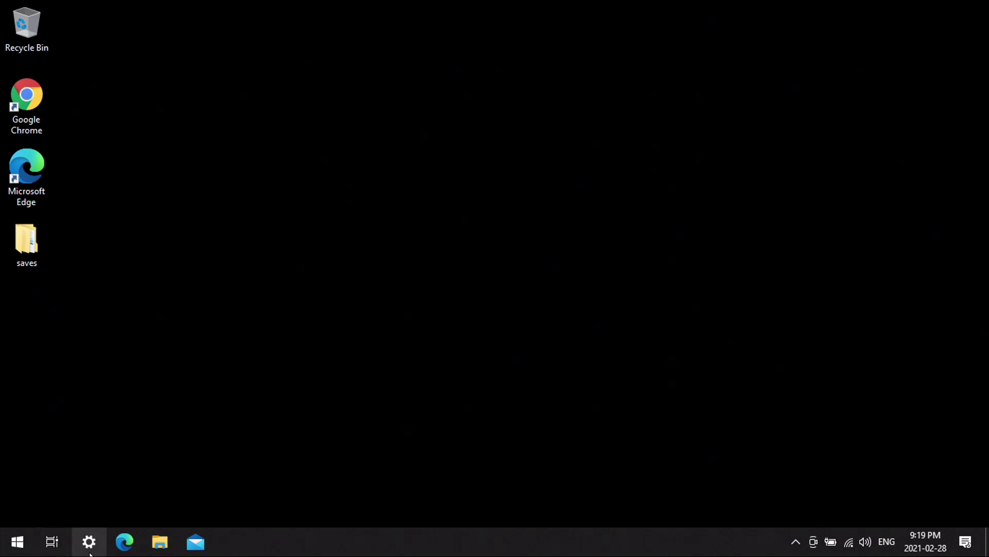
click(799, 30)
- Open the Roaming folder by running %appdata% from the Win+R prompt
key(super+r)
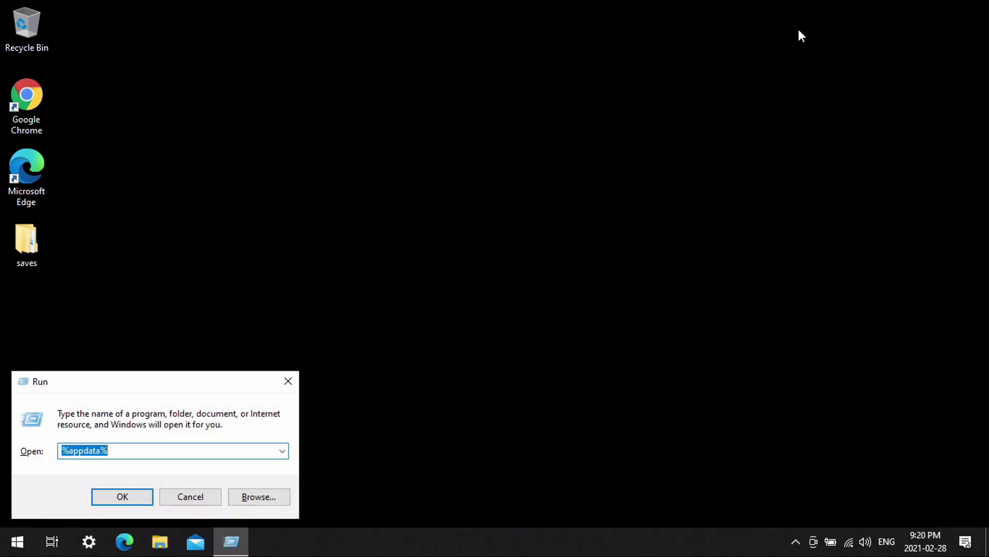
drag(117, 382, 353, 177)
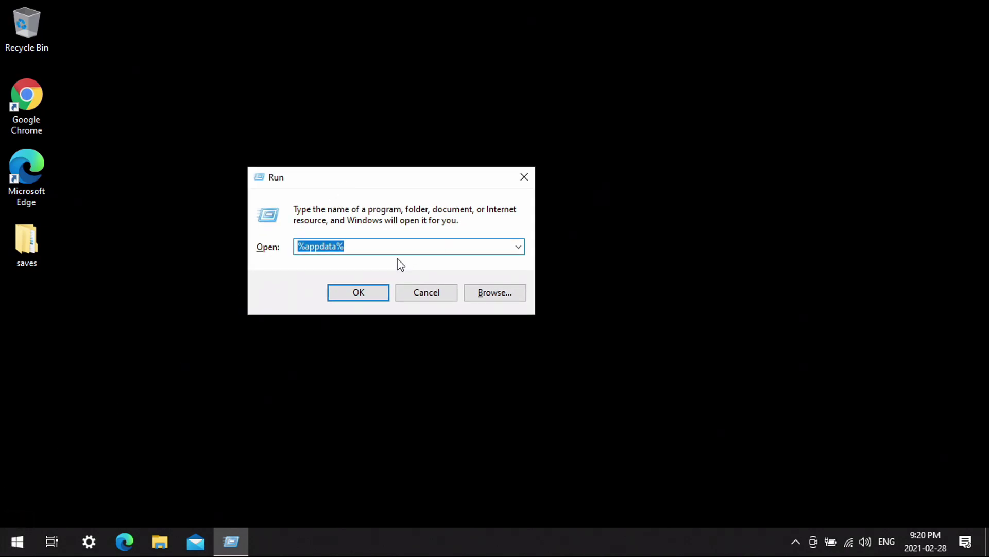
click(356, 292)
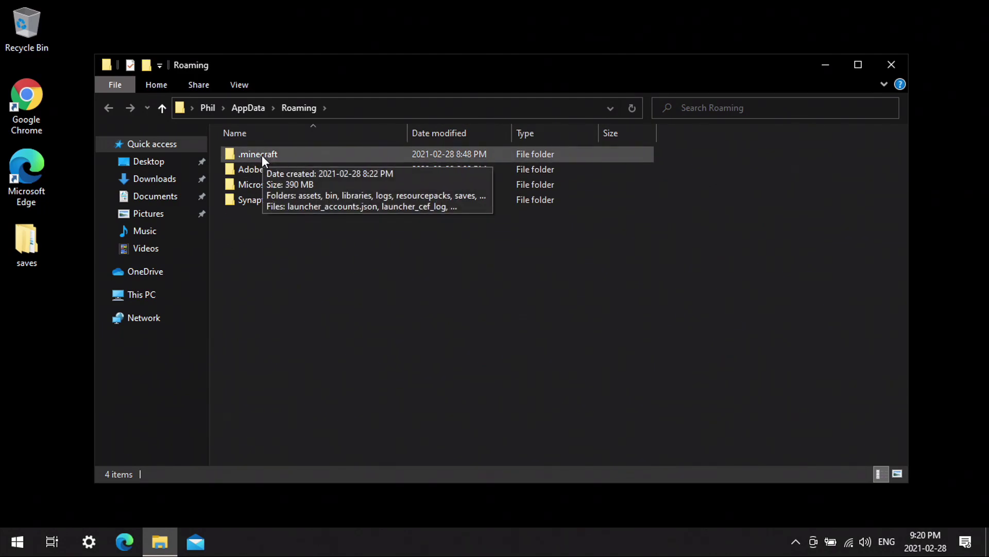
- Check the contents of .minecraft, then delete the folder from Roaming
double_click(262, 154)
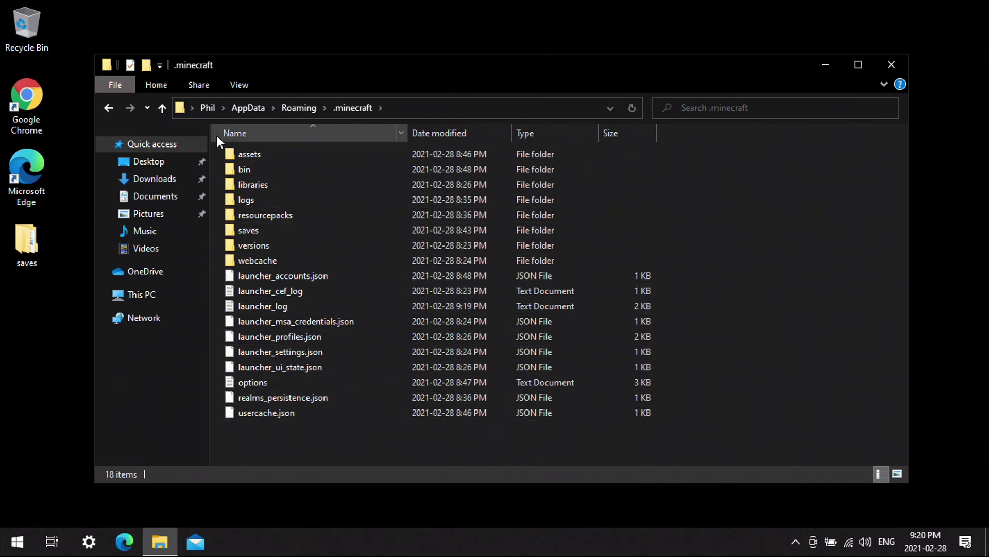
click(107, 109)
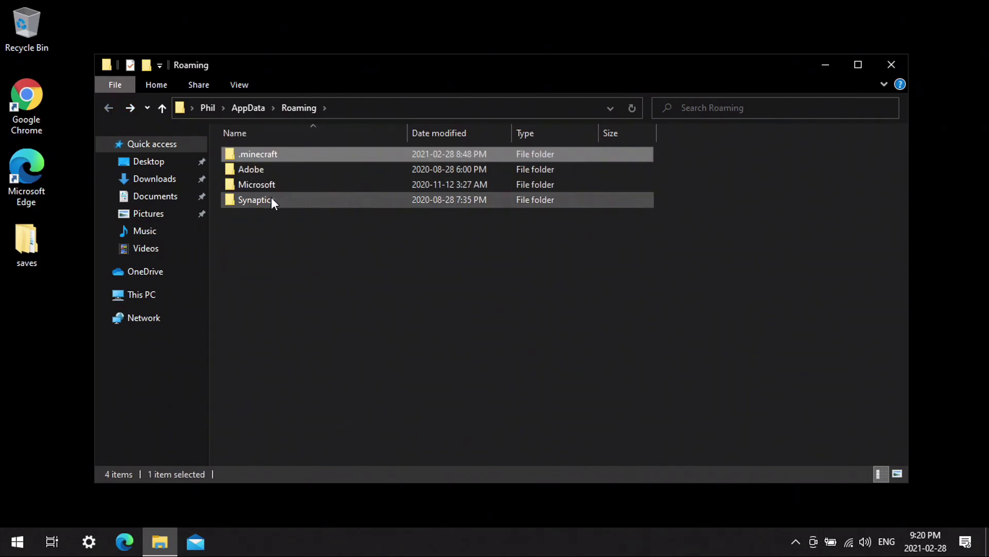
right_click(269, 160)
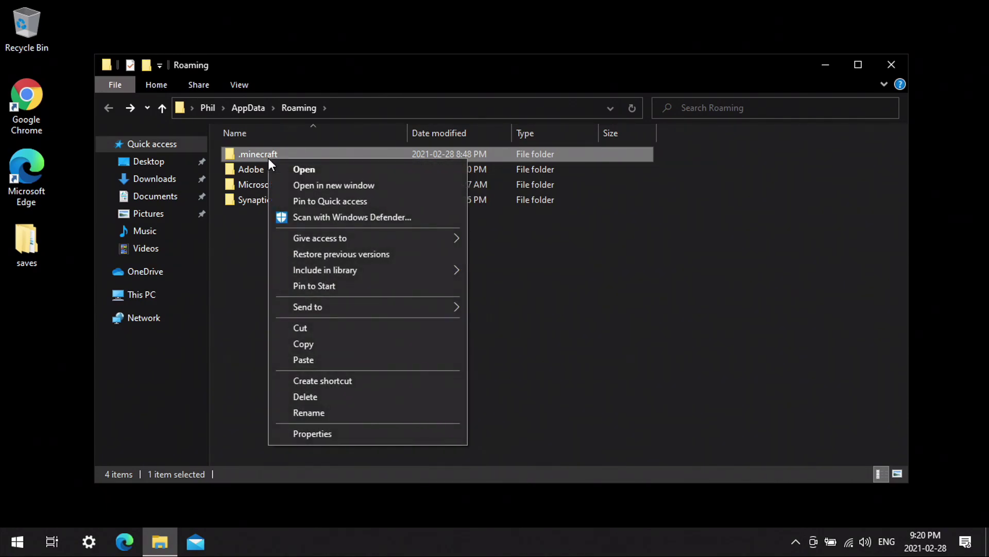
click(317, 395)
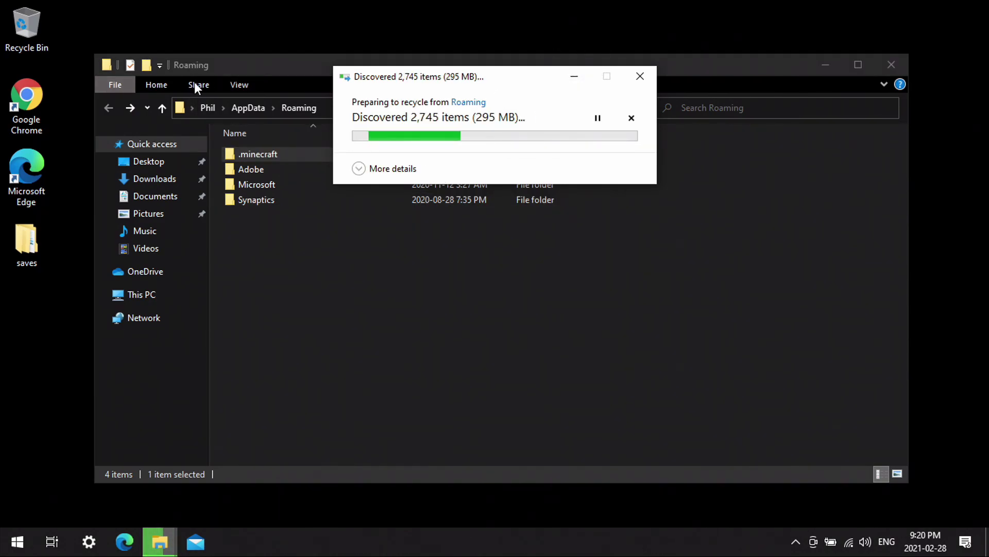
- Empty the Recycle Bin to permanently remove .minecraft
right_click(33, 28)
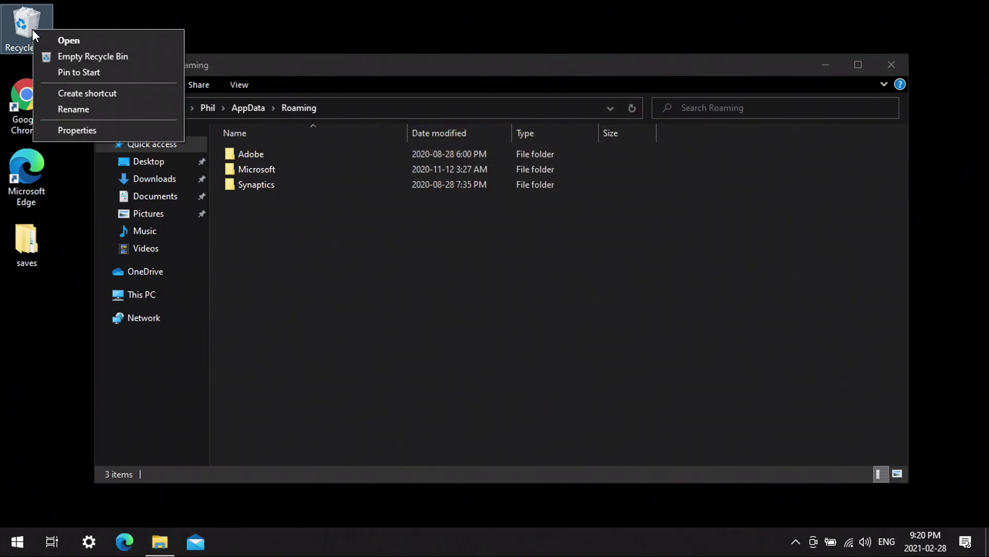
click(79, 55)
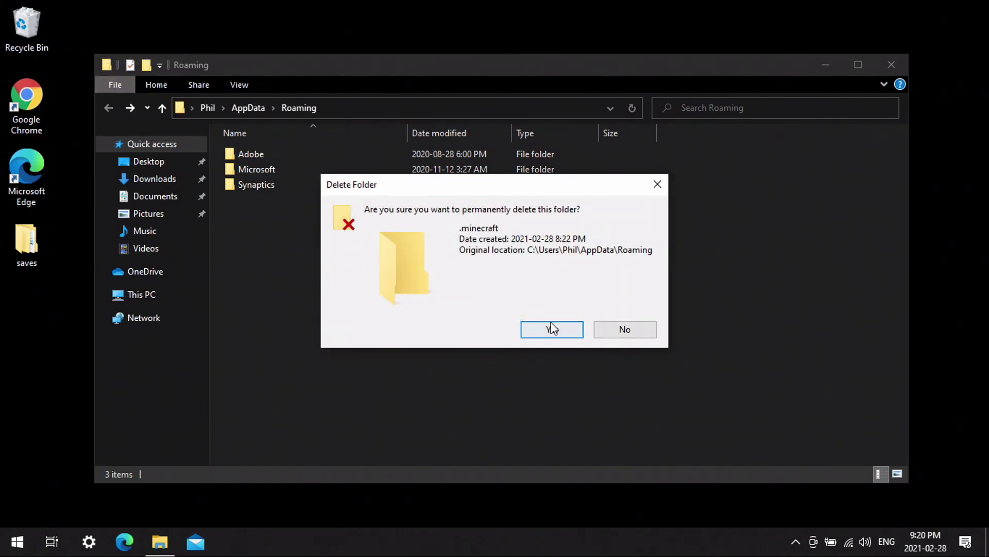
click(552, 329)
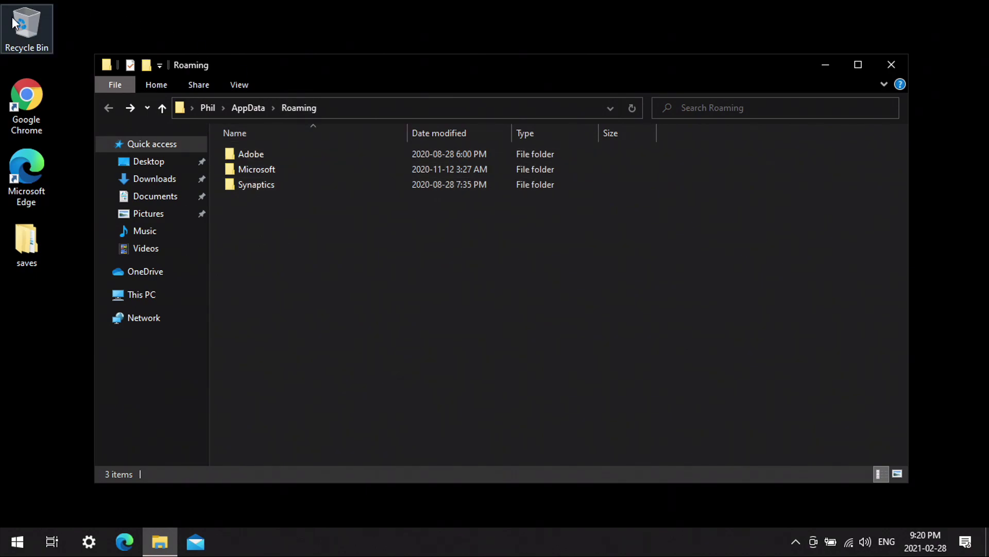
right_click(32, 24)
click(836, 80)
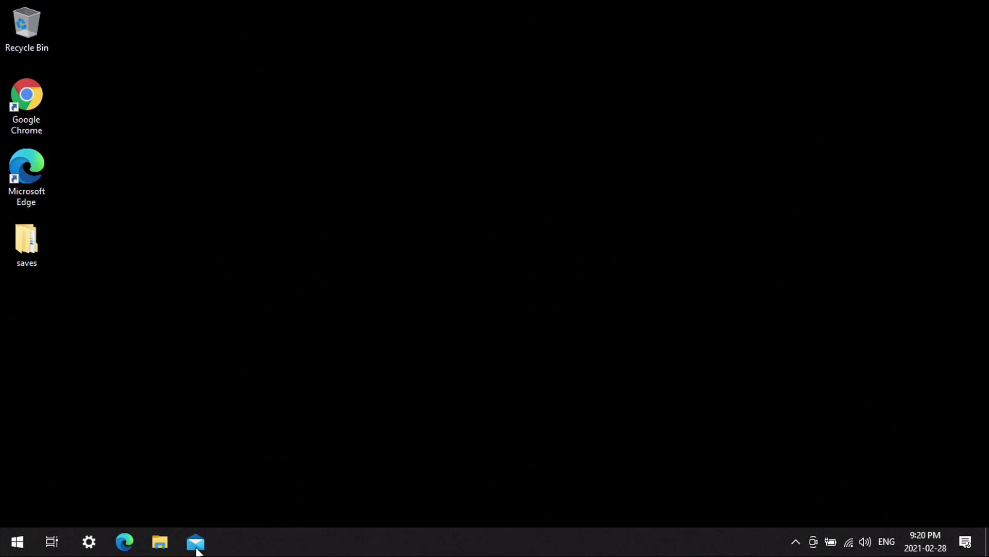
- Run MinecraftInstaller from the Downloads folder
click(161, 551)
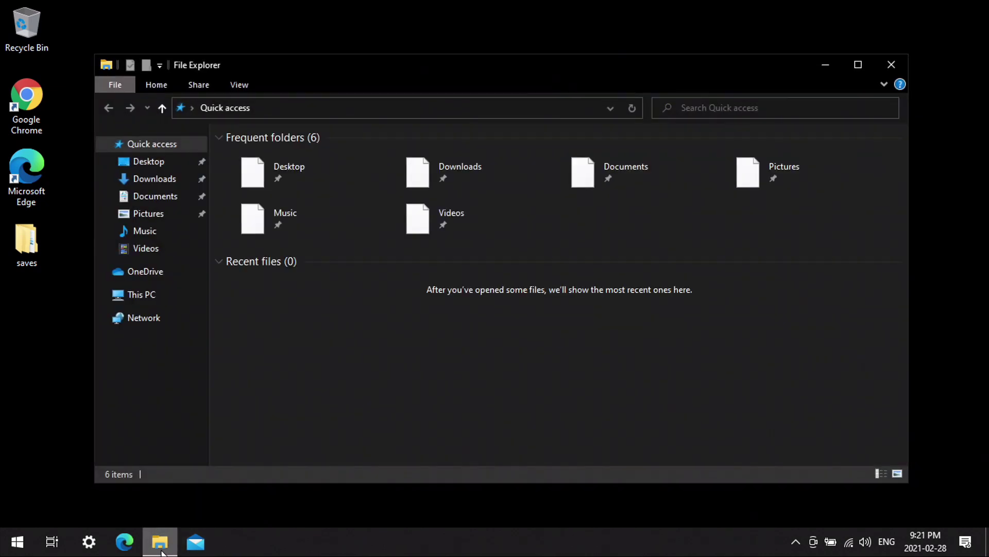
click(157, 179)
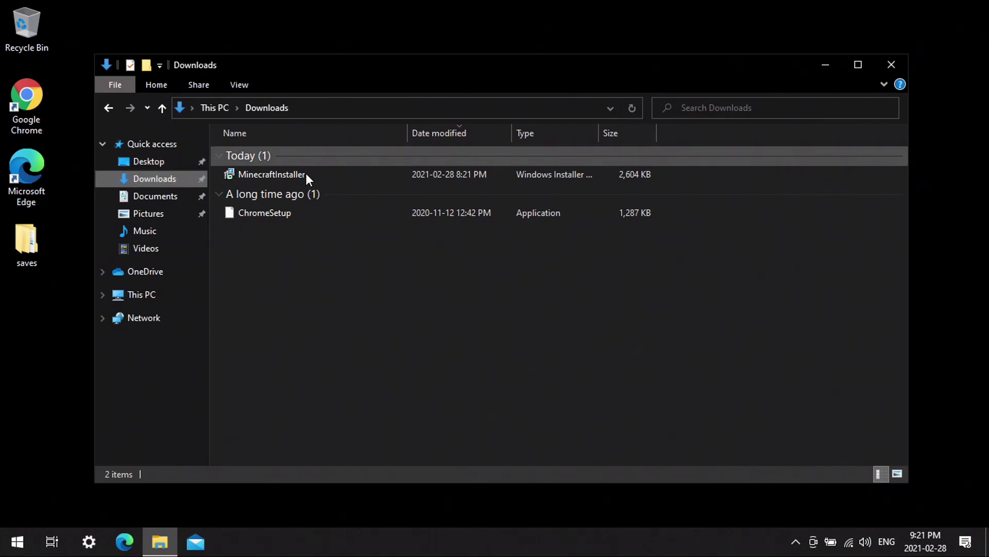
double_click(269, 176)
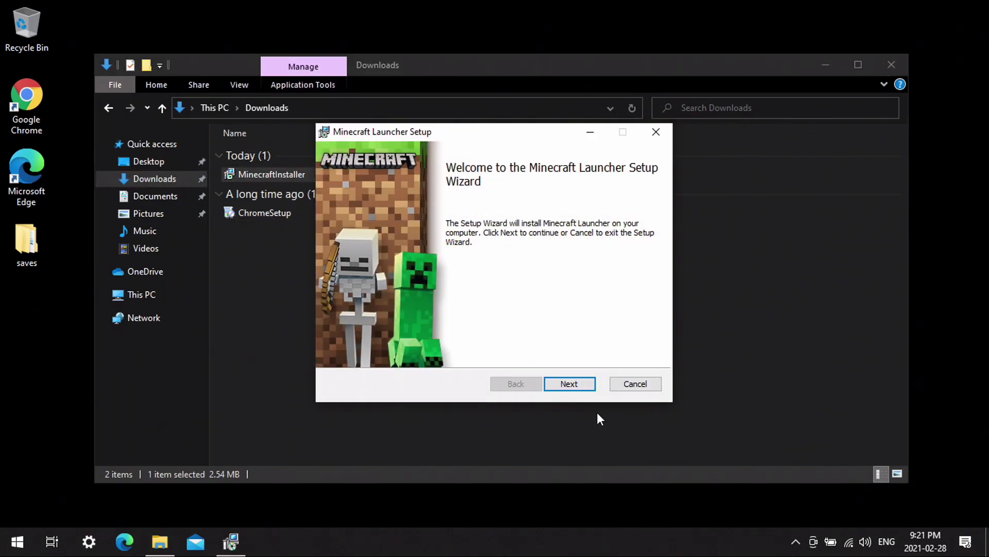
- Complete the setup wizard with the default install folder, approving UAC, and finish
click(585, 387)
click(584, 387)
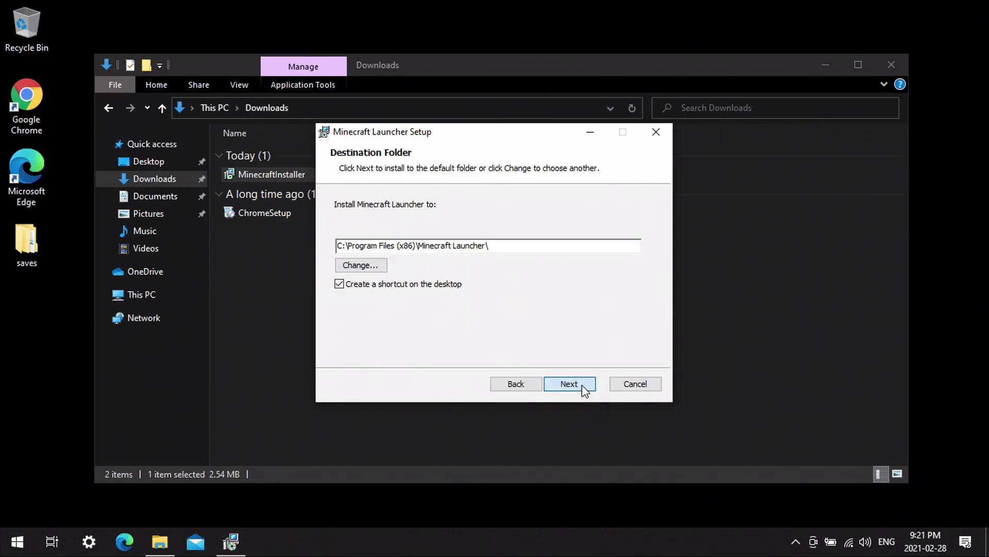
click(558, 387)
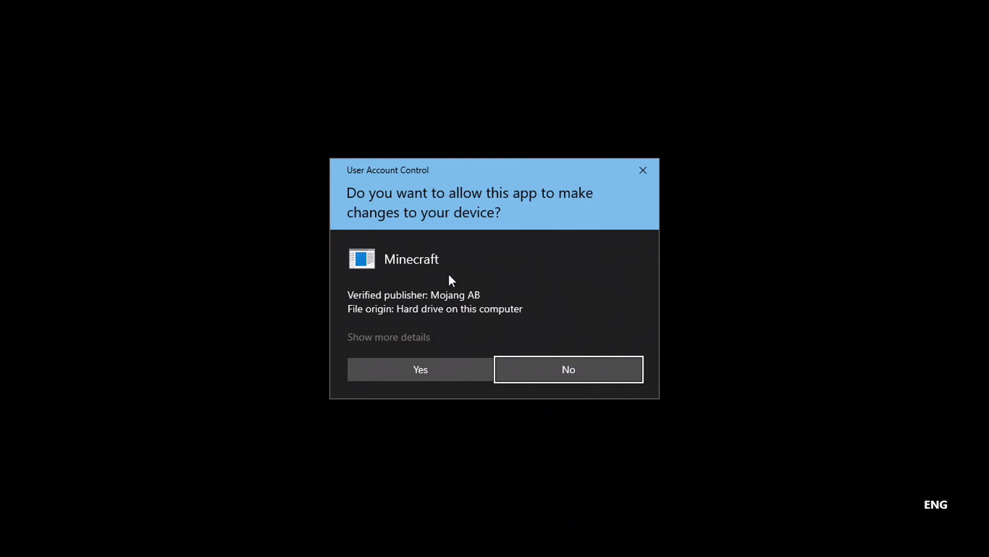
click(417, 371)
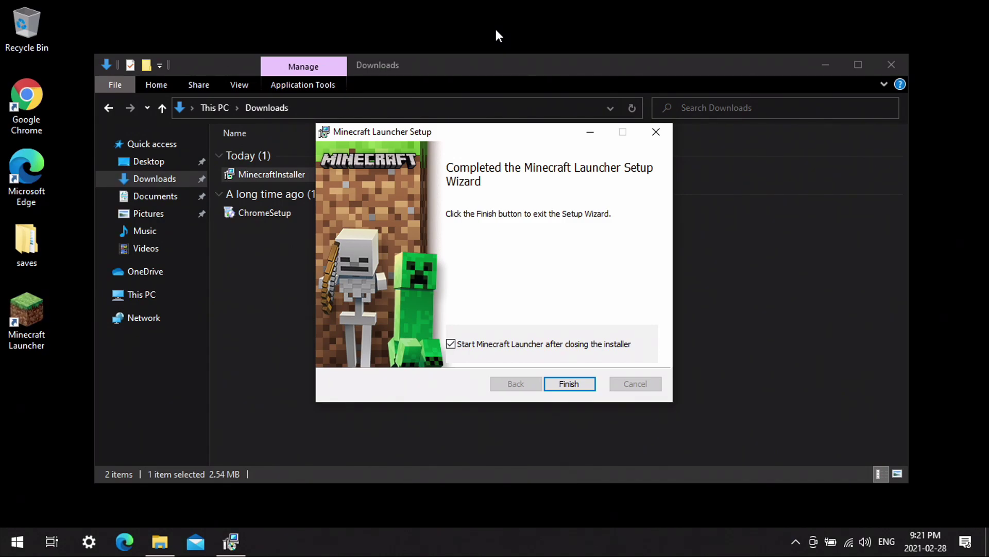
click(580, 382)
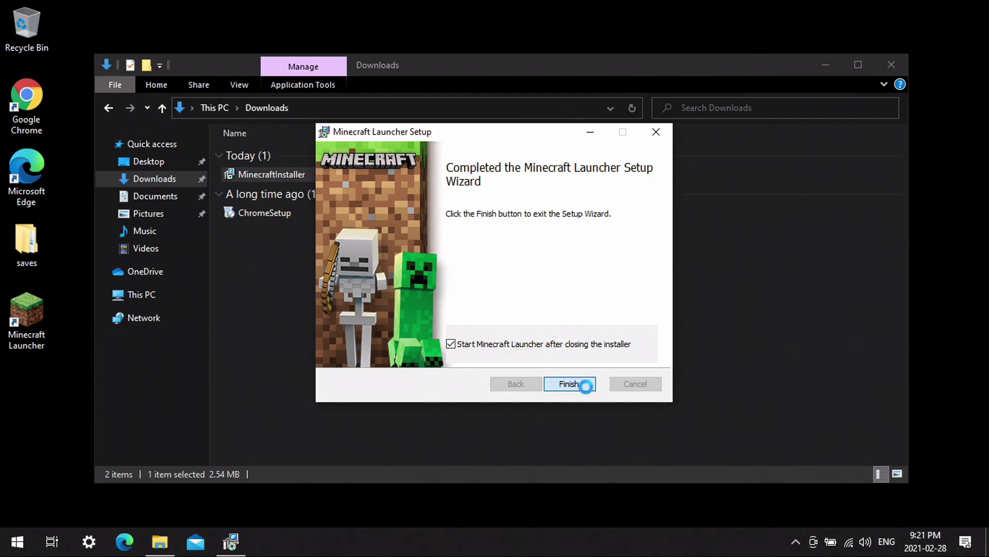